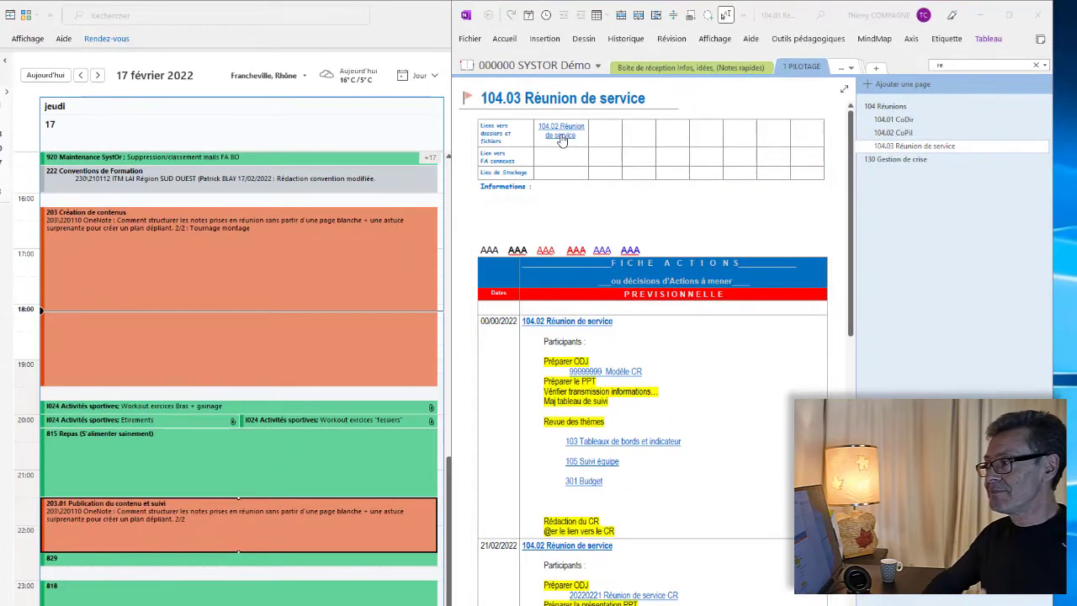
Open the folder linked to 104.02 Réunion de service and review the 00/00/2022 template entry in the action sheet.
left_click(561, 138)
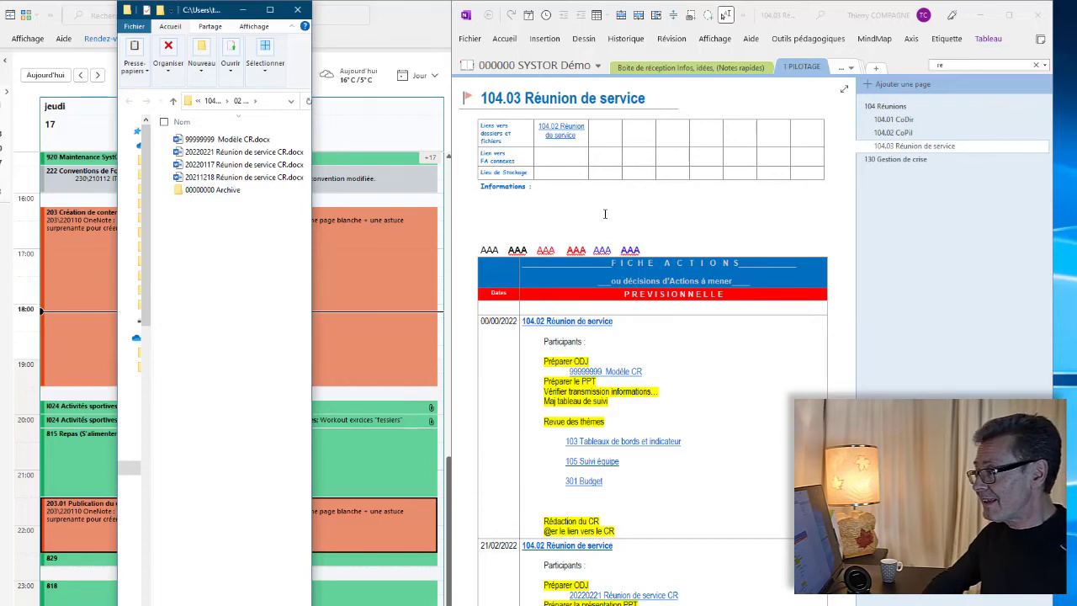
scroll(605, 214, "down", 2)
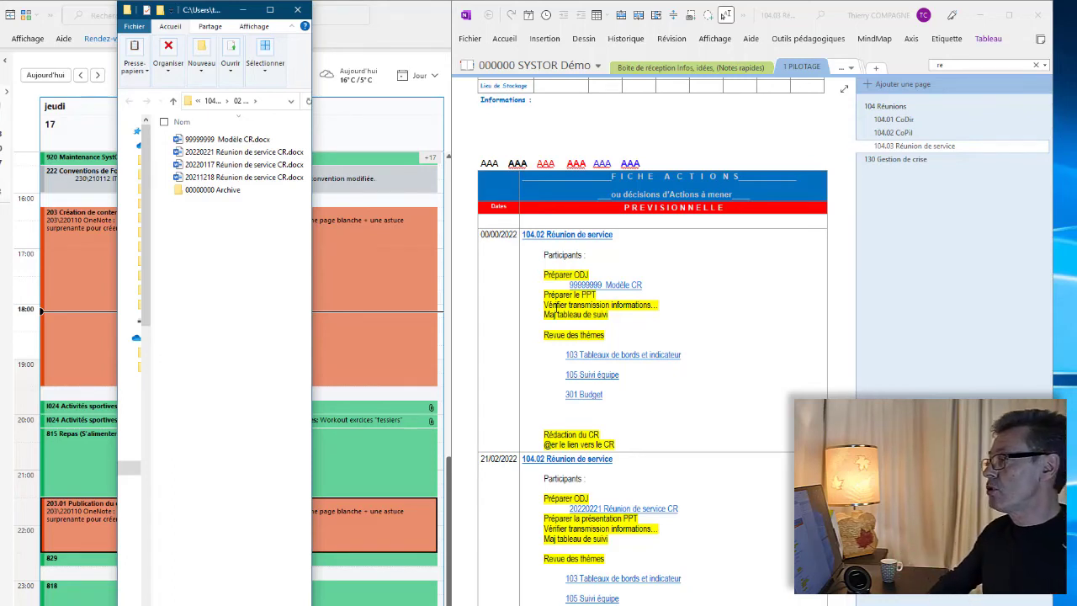
scroll(555, 311, "down", 2)
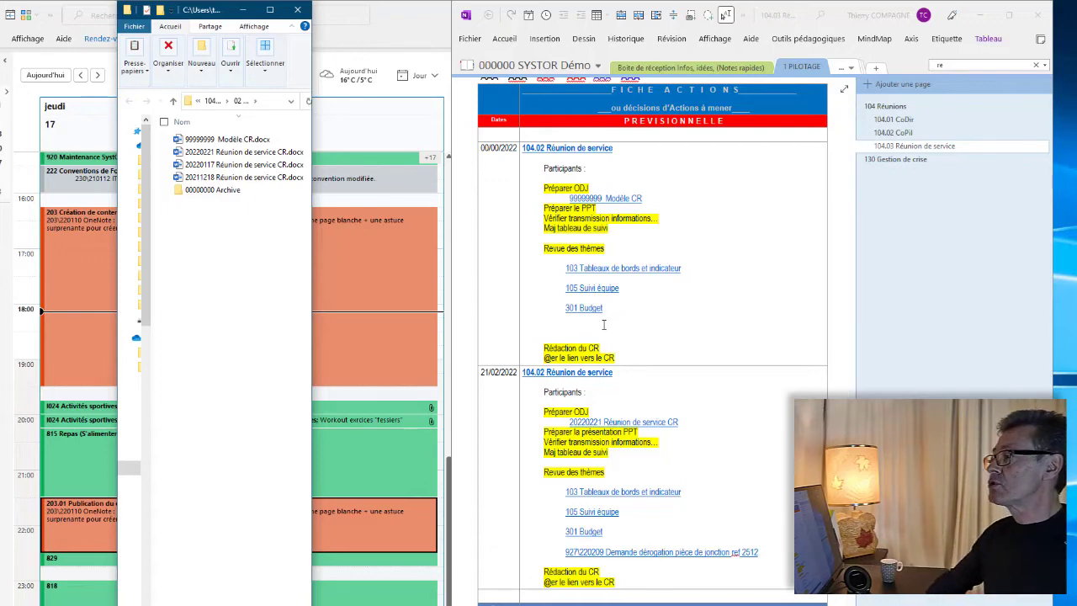
scroll(603, 324, "down", 1)
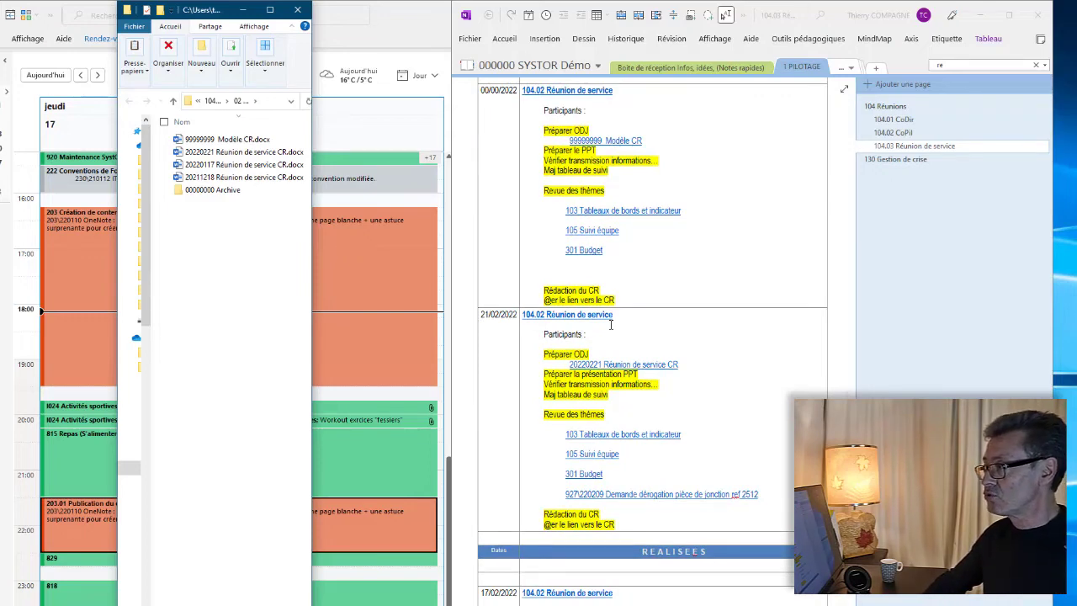
scroll(611, 324, "down", 1)
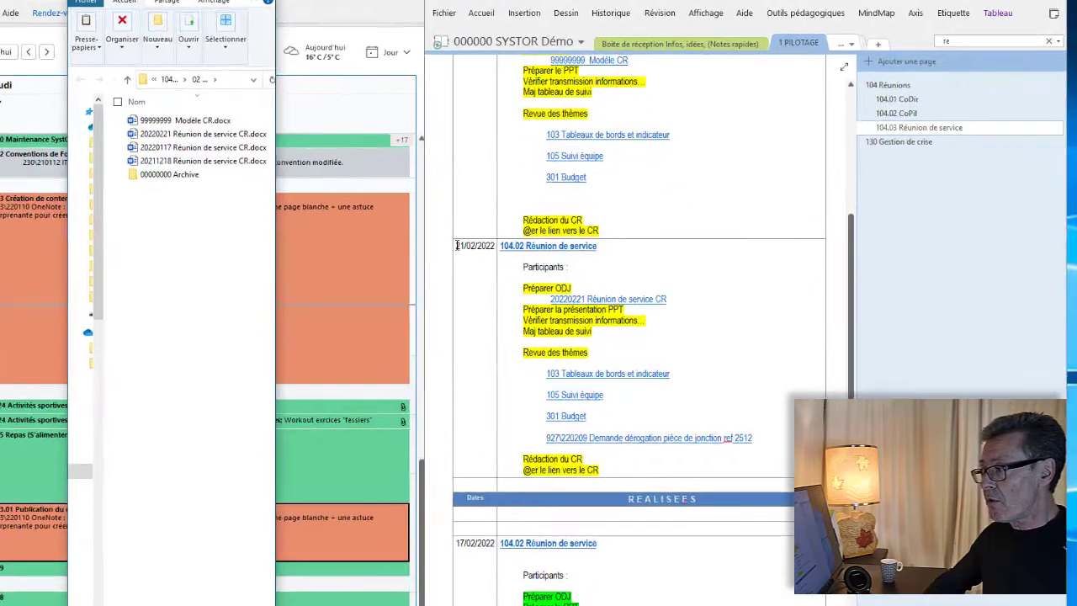
Examine the 21/02/2022 meeting entry alongside the 17/02/2022 entry in the REALISEES section.
left_click_drag(481, 258, 517, 258)
left_click_drag(235, 122, 238, 122)
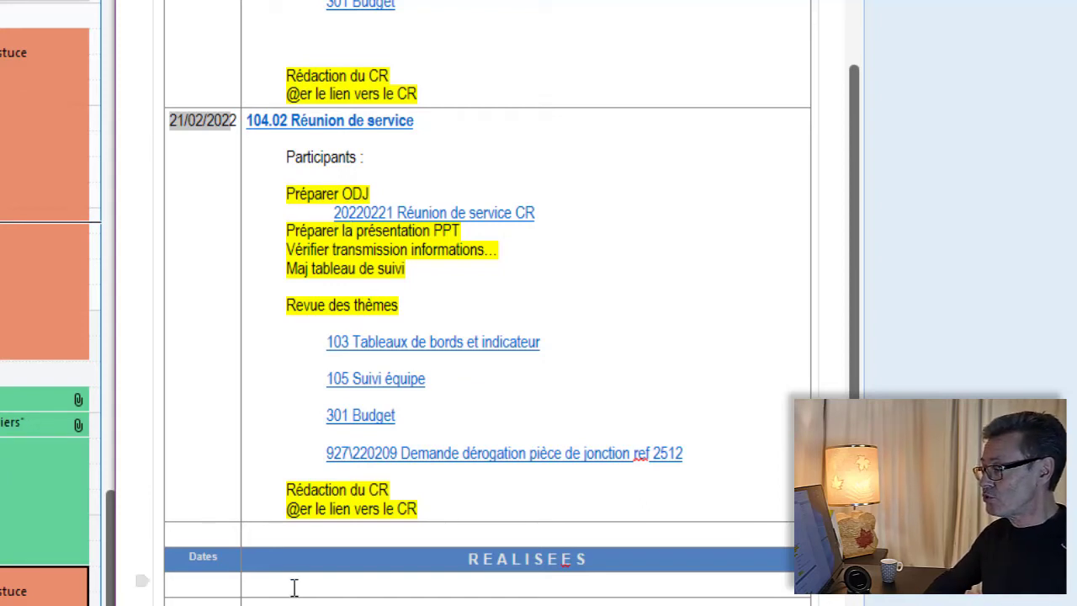
scroll(360, 587, "down", 3)
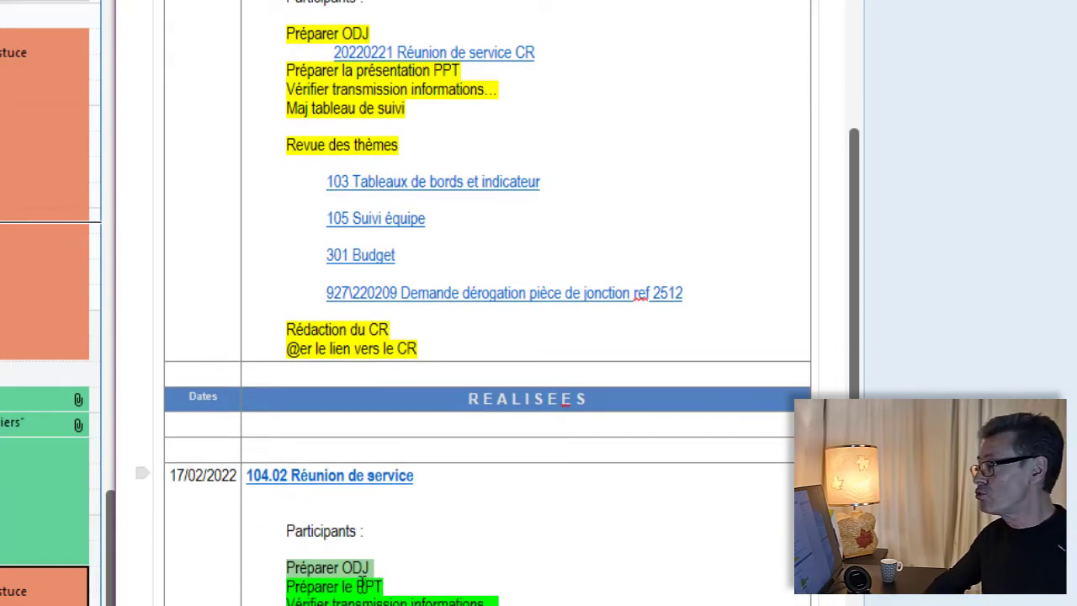
scroll(361, 587, "up", 2)
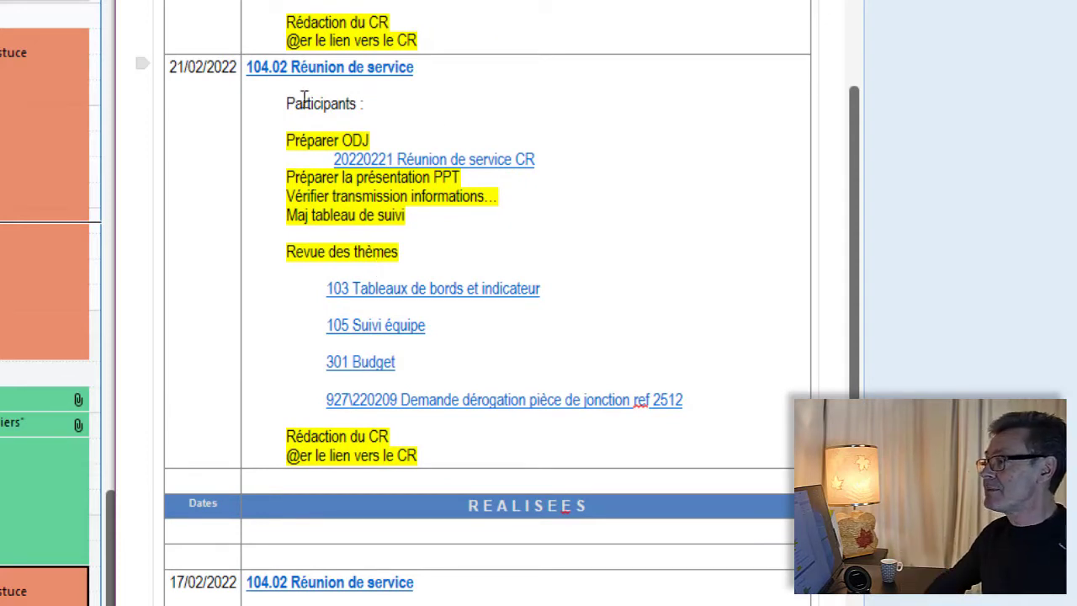
left_click(171, 67)
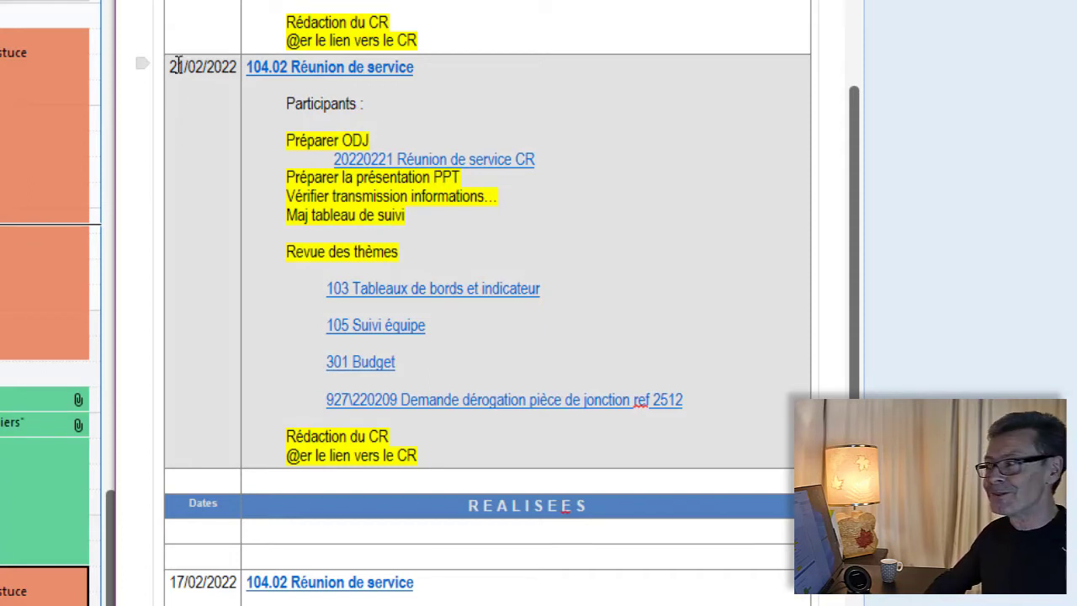
left_click(409, 124)
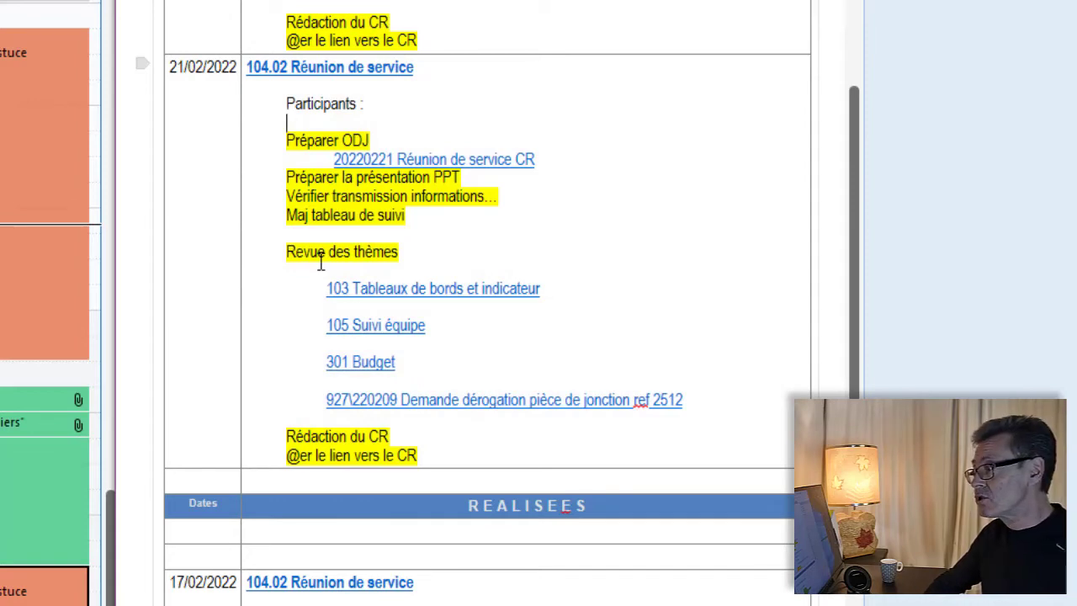
View the 20220221 Réunion de service CR document linked in the 21/02/2022 entry with its fields updated, and close it.
left_click(425, 169)
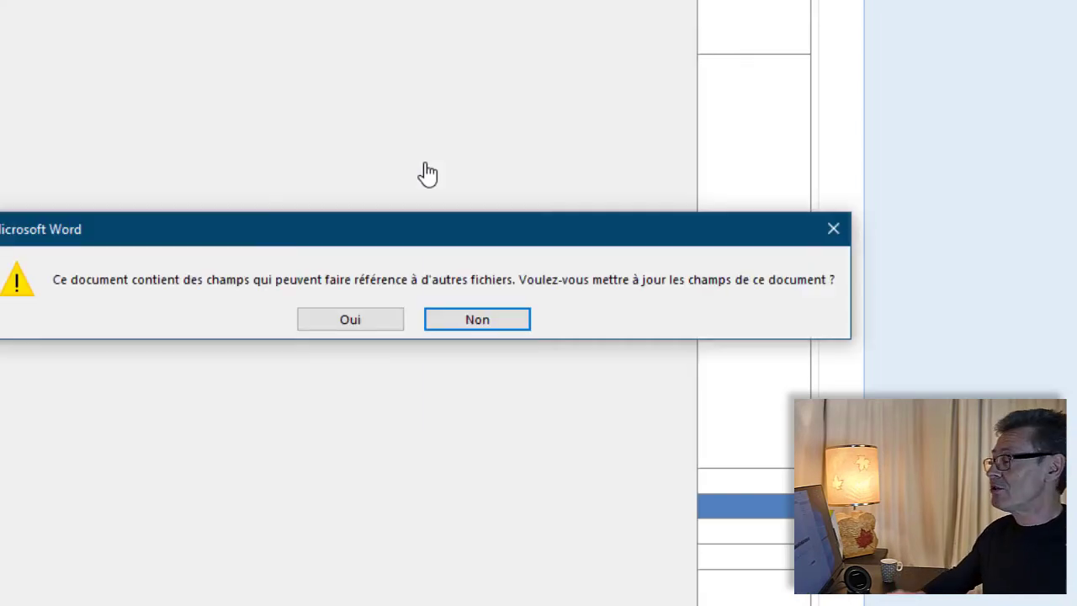
left_click(325, 314)
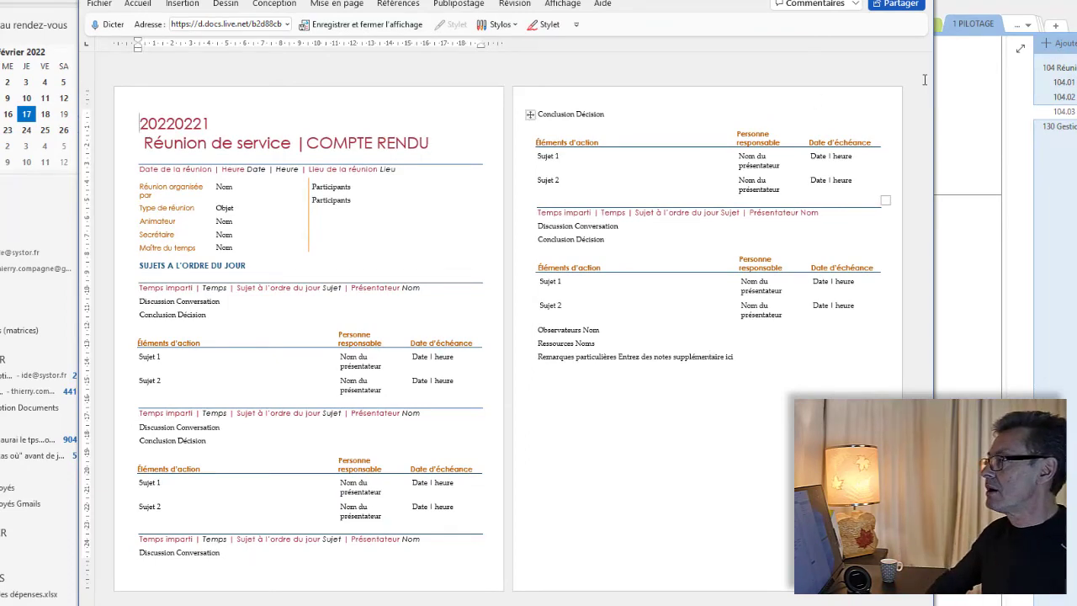
left_click(921, 1)
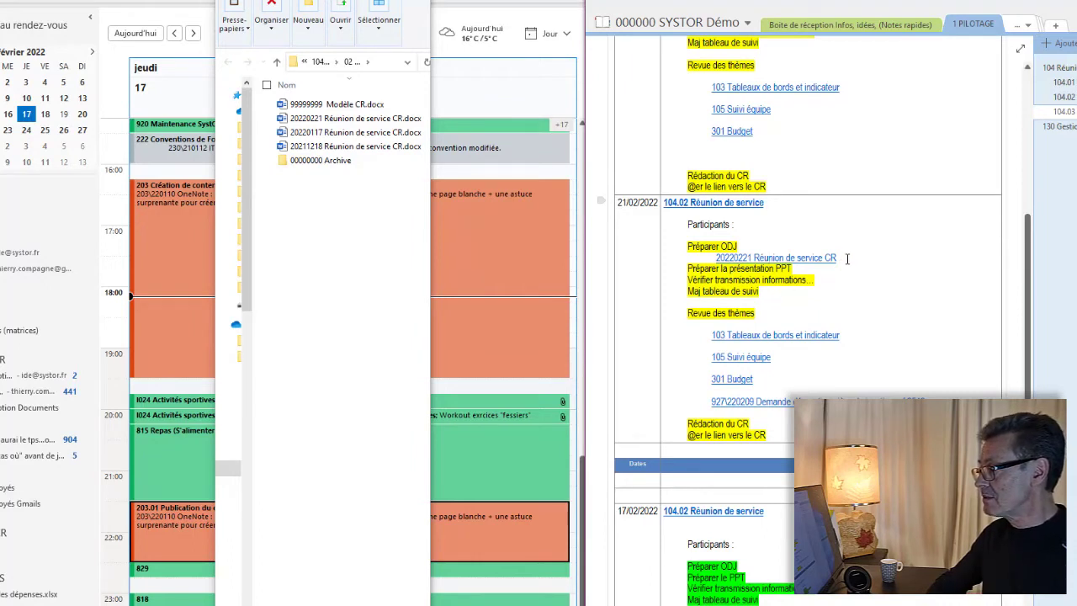
Move the 20220221 Réunion de service CR link from Préparer ODJ to a new line under Rédaction du CR in the 21/02/2022 entry.
left_click_drag(847, 258, 717, 258)
key("ctrl+c")
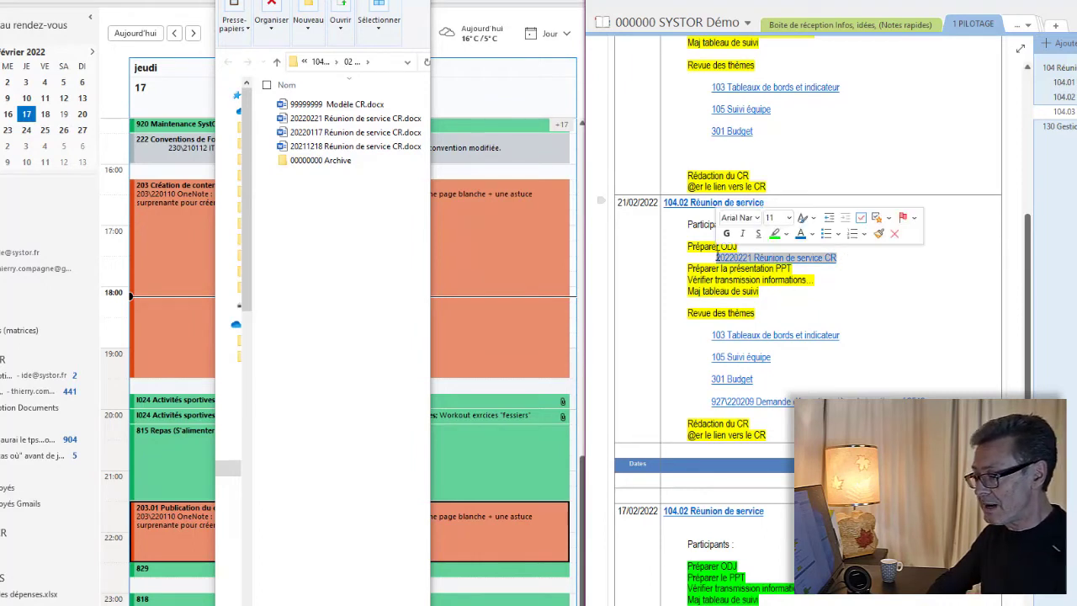
key("Delete")
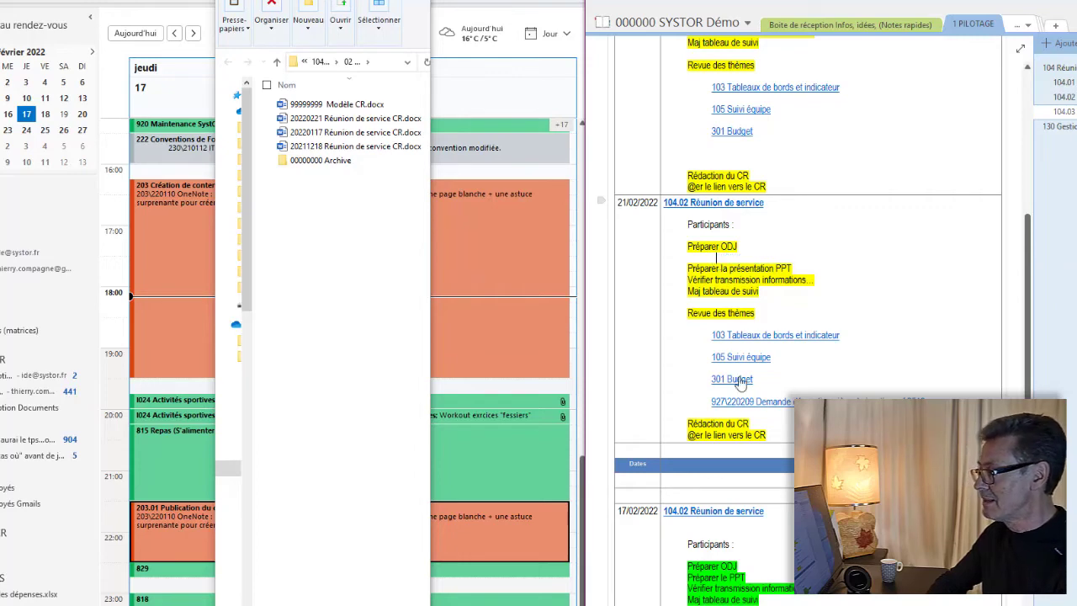
left_click(752, 424)
key("Return")
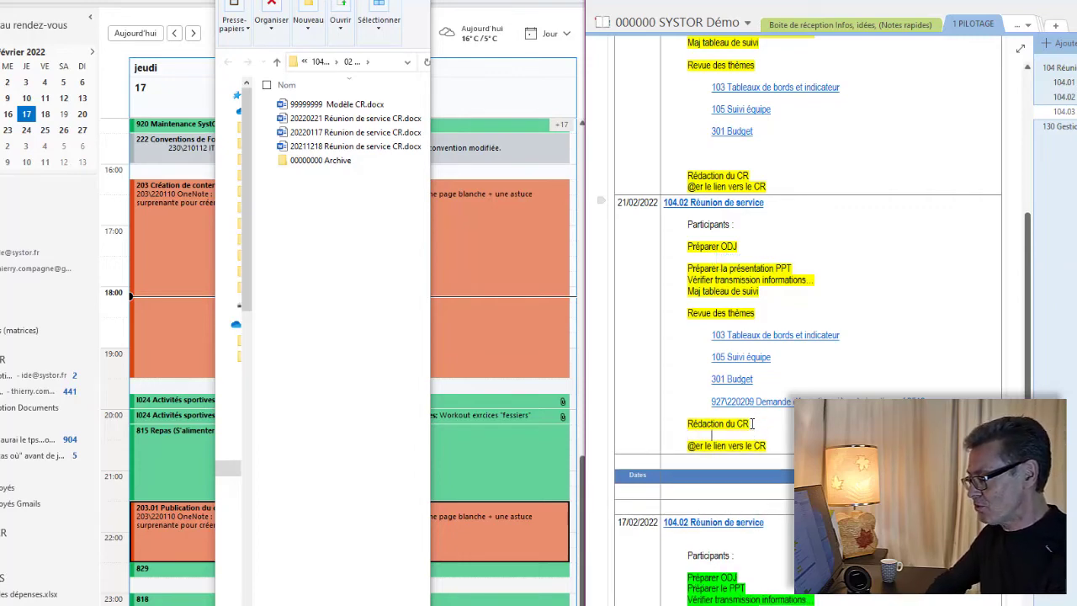
key("ctrl+v")
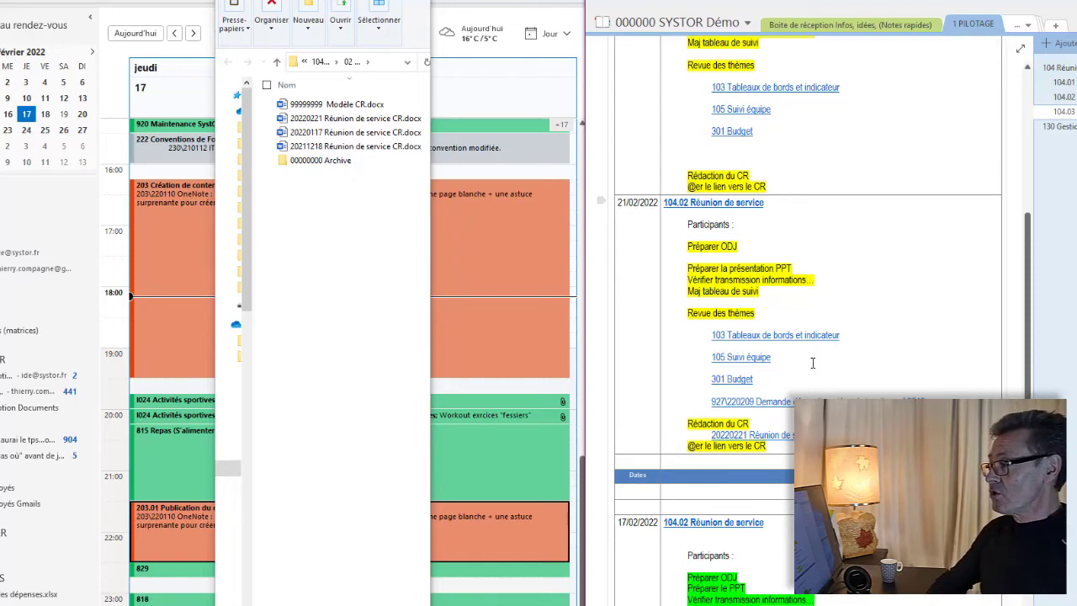
left_click(744, 224)
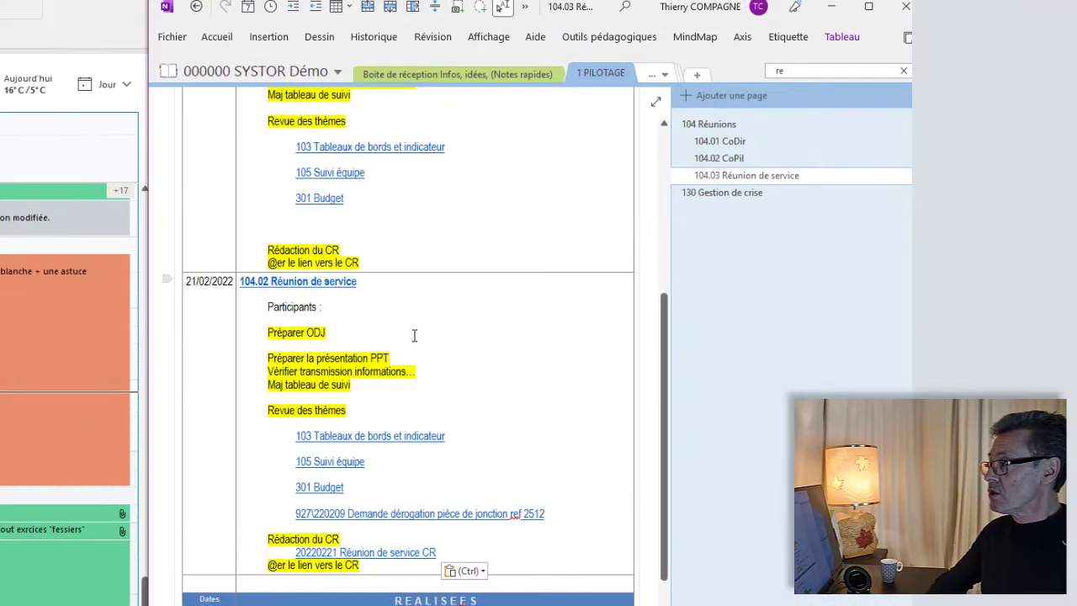
Review the Revue des thèmes heading and its three links in the 00/00/2022 template entry.
scroll(813, 250, "up", 3)
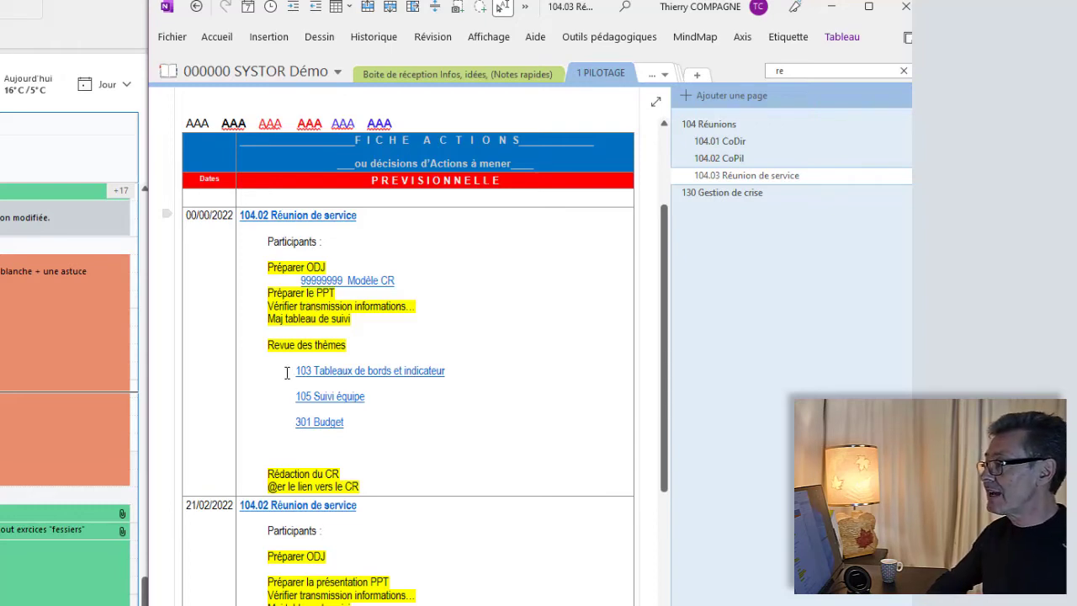
left_click_drag(265, 343, 355, 421)
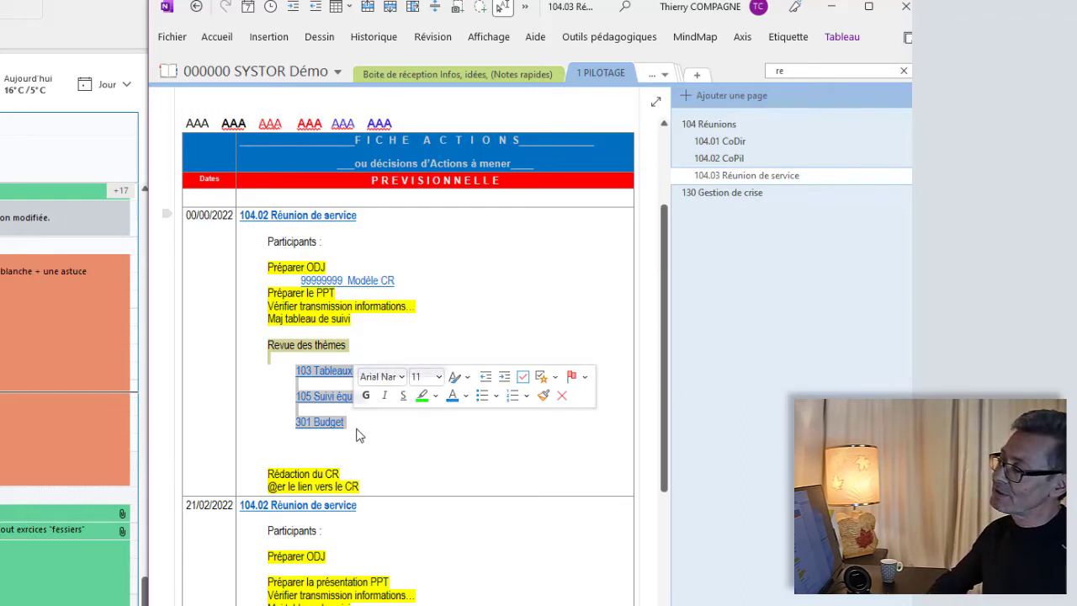
left_click(368, 436)
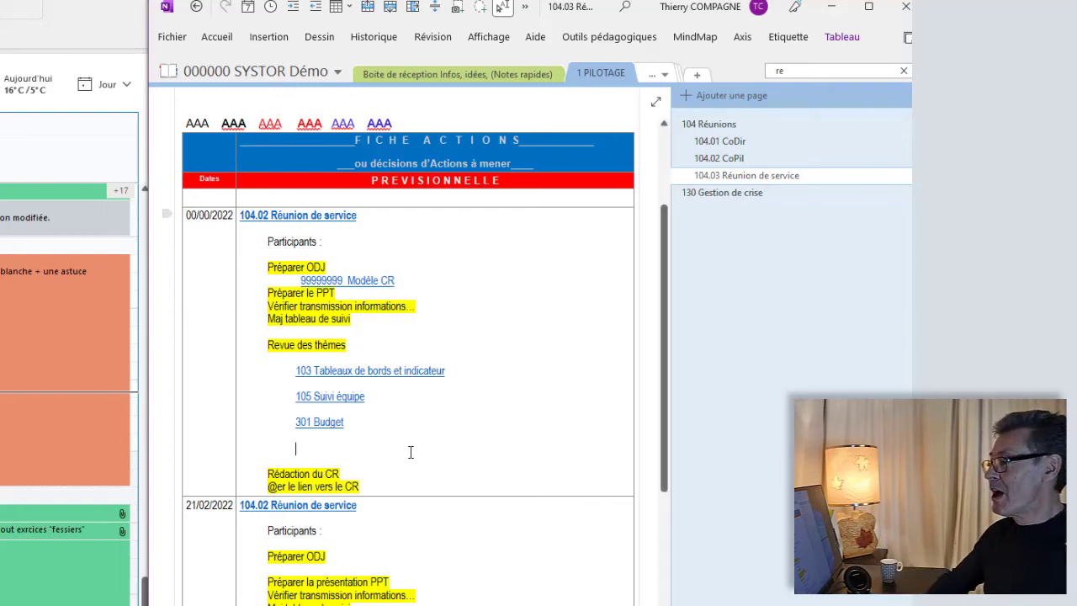
Open the linked 927\220209 Demande dérogation page as a side note, enlarge it beside the table, and check its task flag dates.
scroll(411, 452, "down", 5)
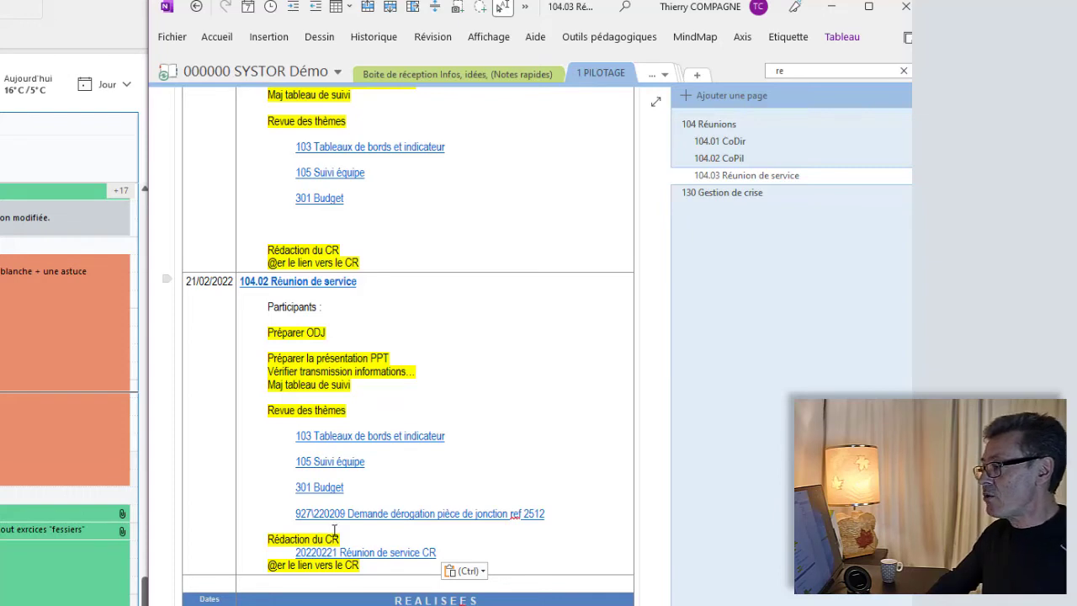
right_click(335, 517)
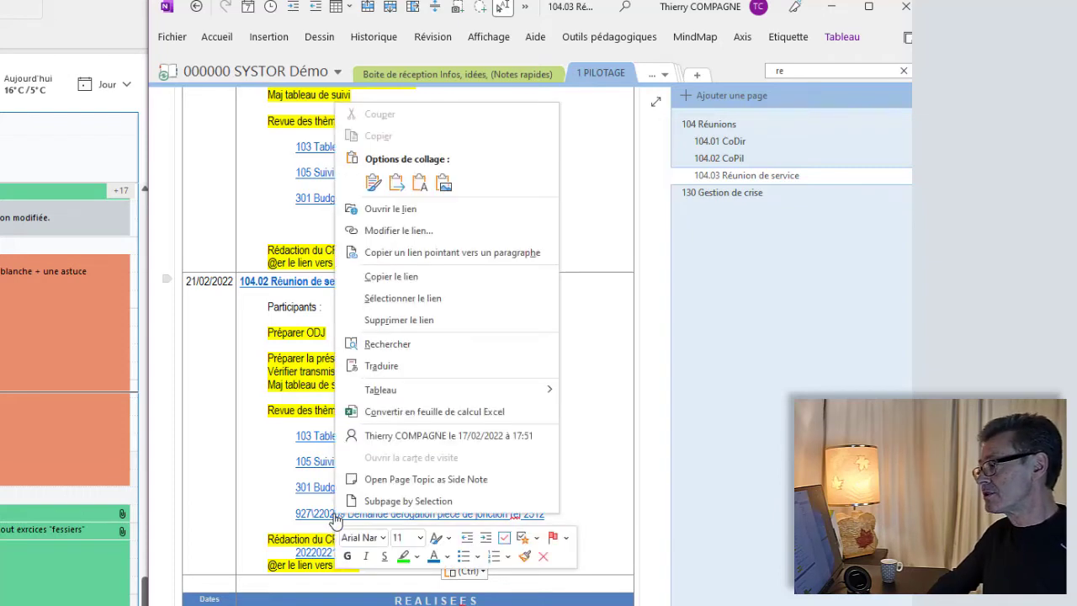
left_click(383, 486)
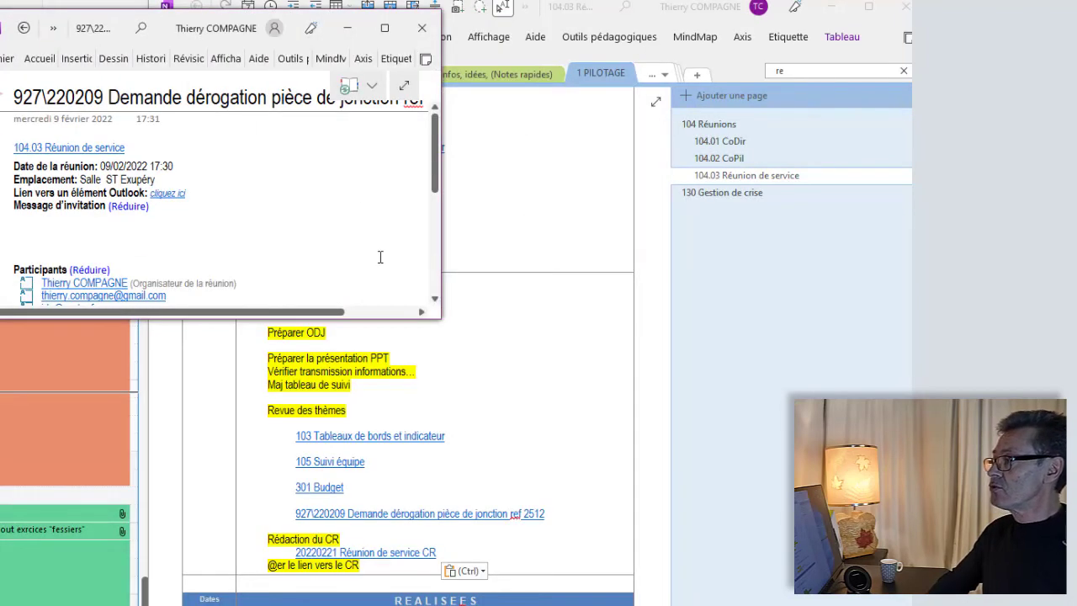
left_click_drag(233, 13, 861, 21)
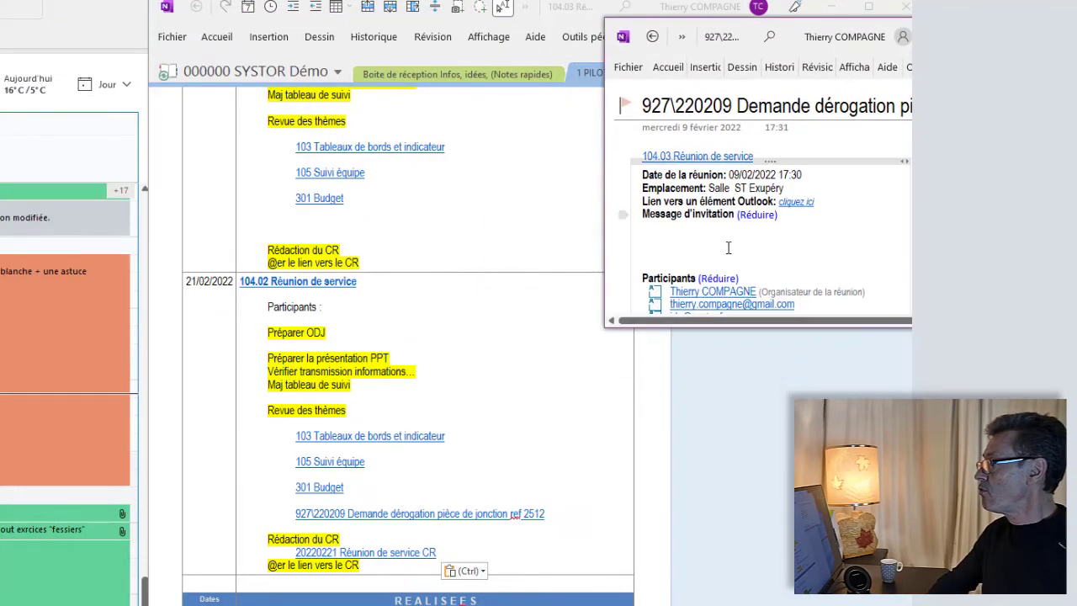
left_click_drag(666, 327, 650, 561)
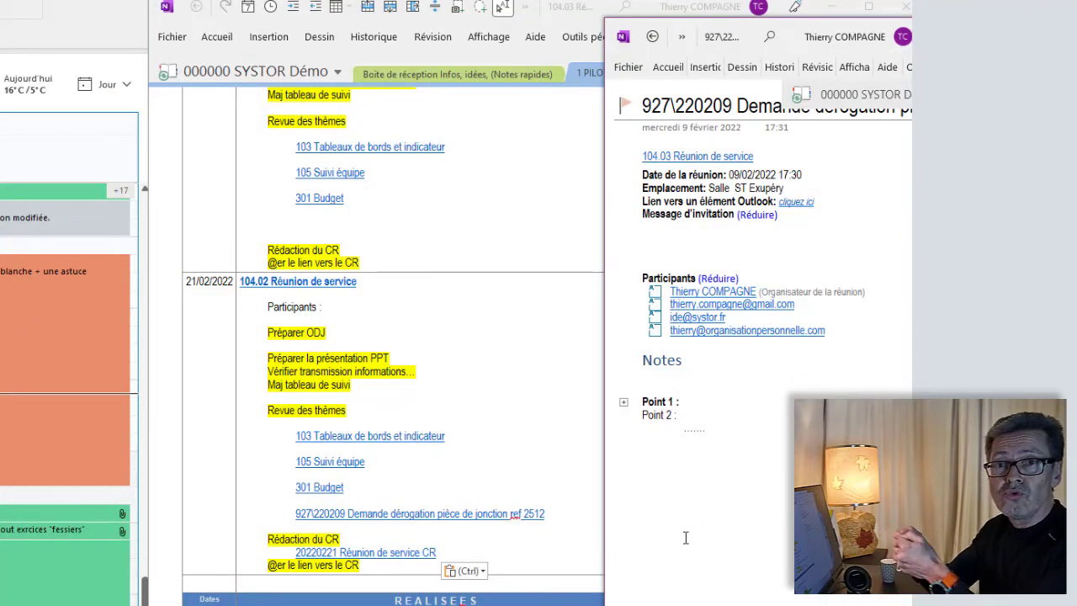
left_click(684, 533)
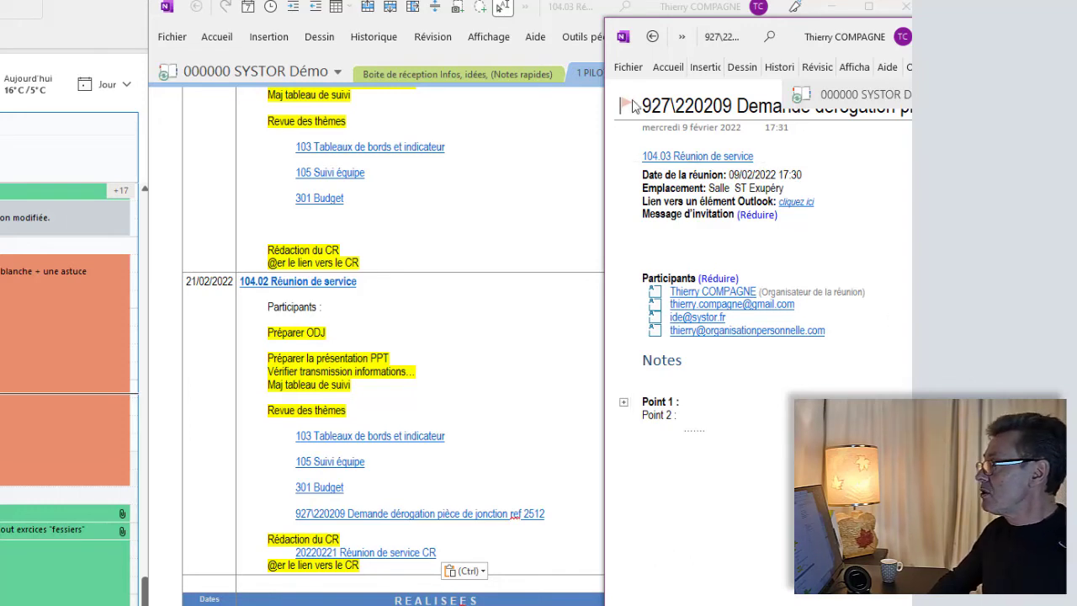
mouse_move(623, 108)
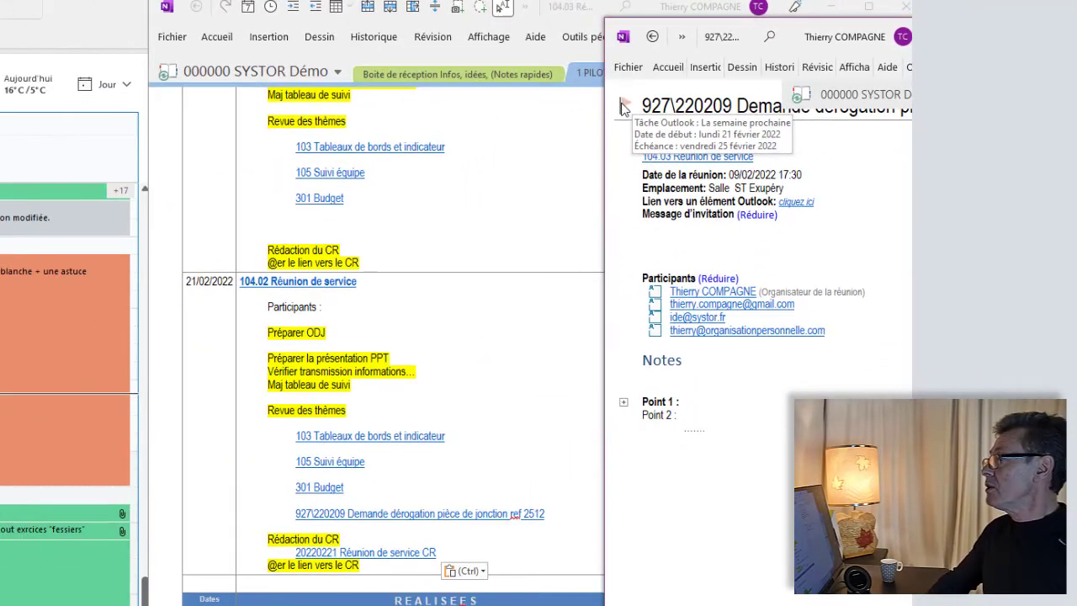
left_click(724, 529)
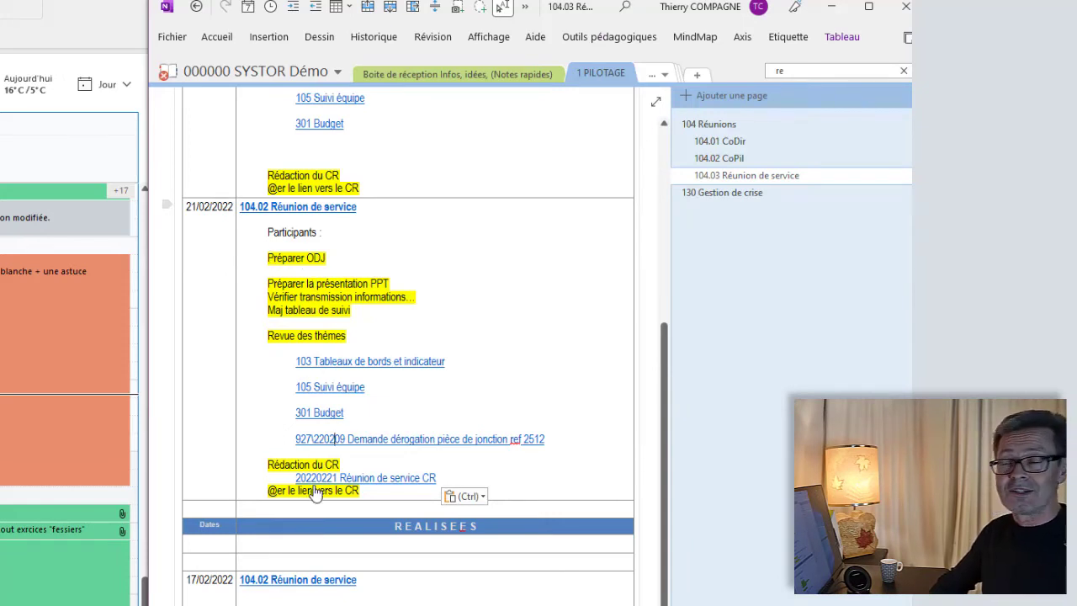
Move the 21/02/2022 meeting row into the REALISEES section, directly above the 17/02/2022 row.
left_click(169, 204)
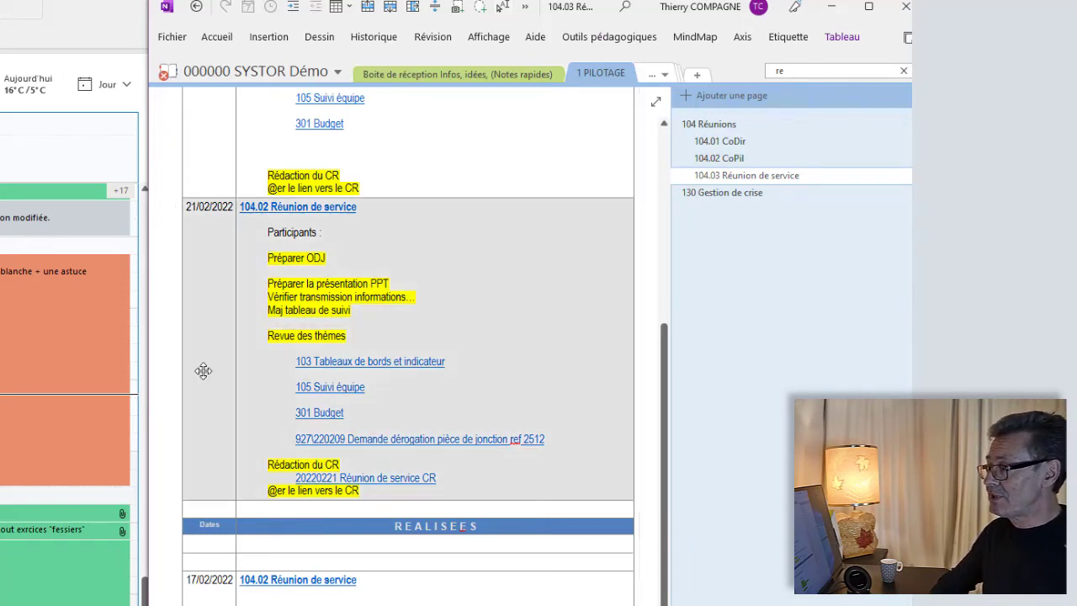
left_click_drag(204, 370, 194, 538)
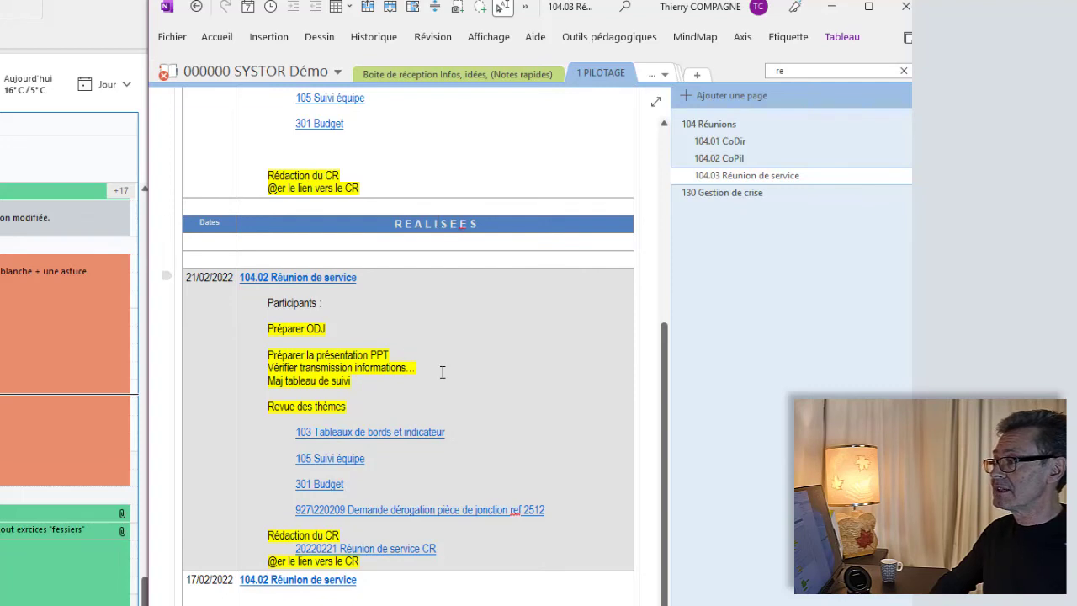
left_click(477, 387)
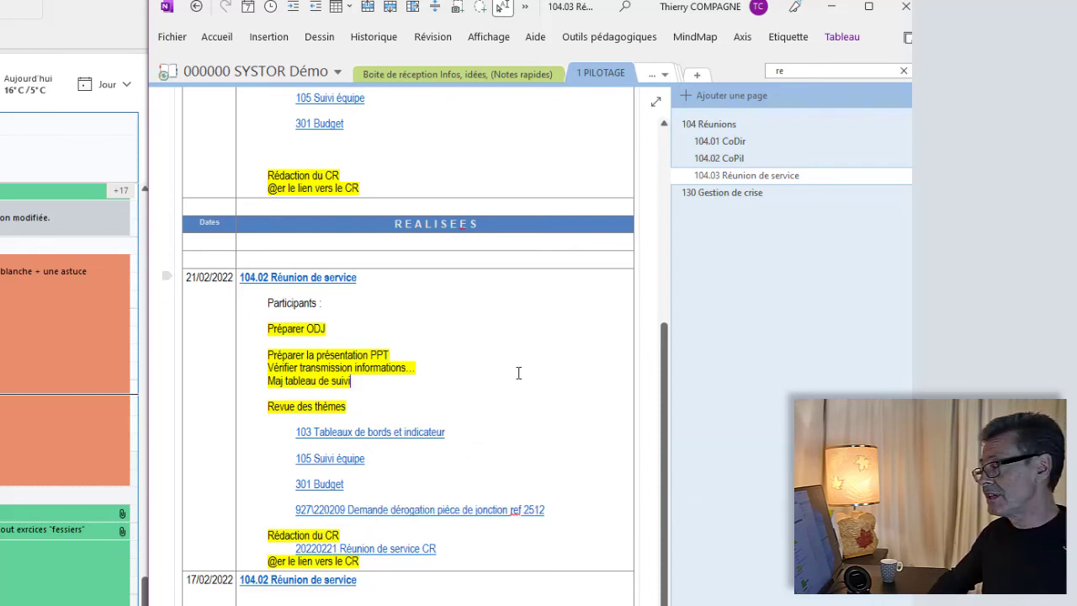
Duplicate the 00/00/2022 template row directly below itself in the PREVISIONNELLE section.
scroll(519, 373, "up", 5)
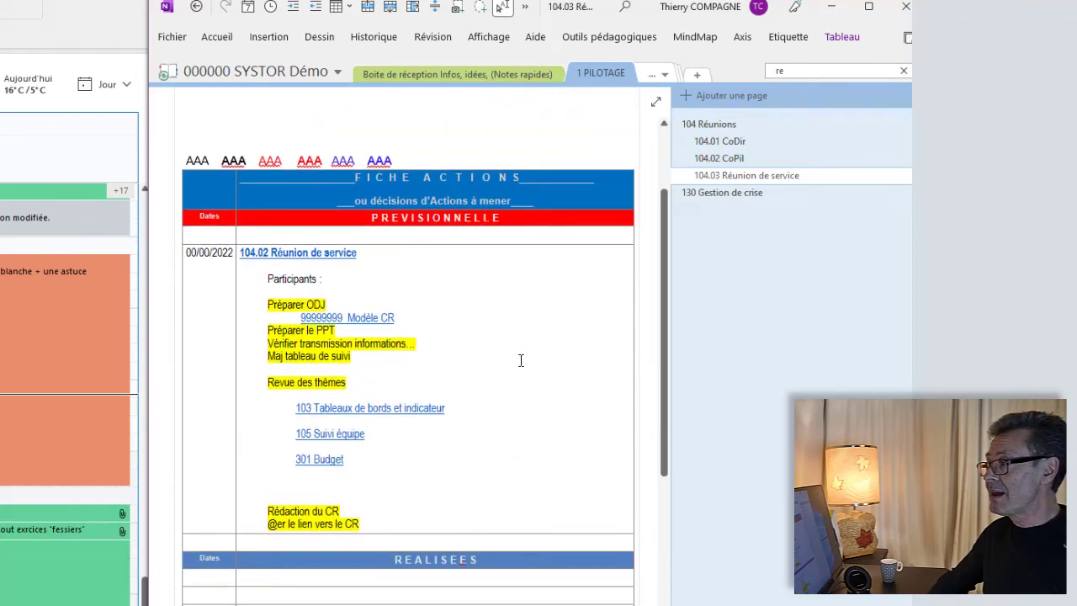
left_click(169, 250)
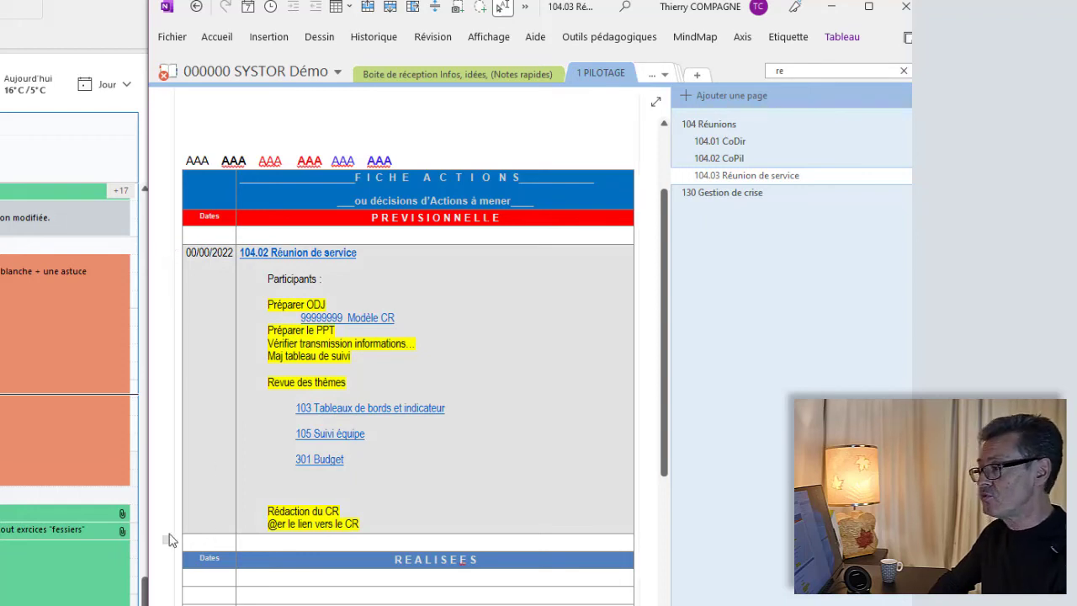
left_click(168, 539)
key("ctrl+v")
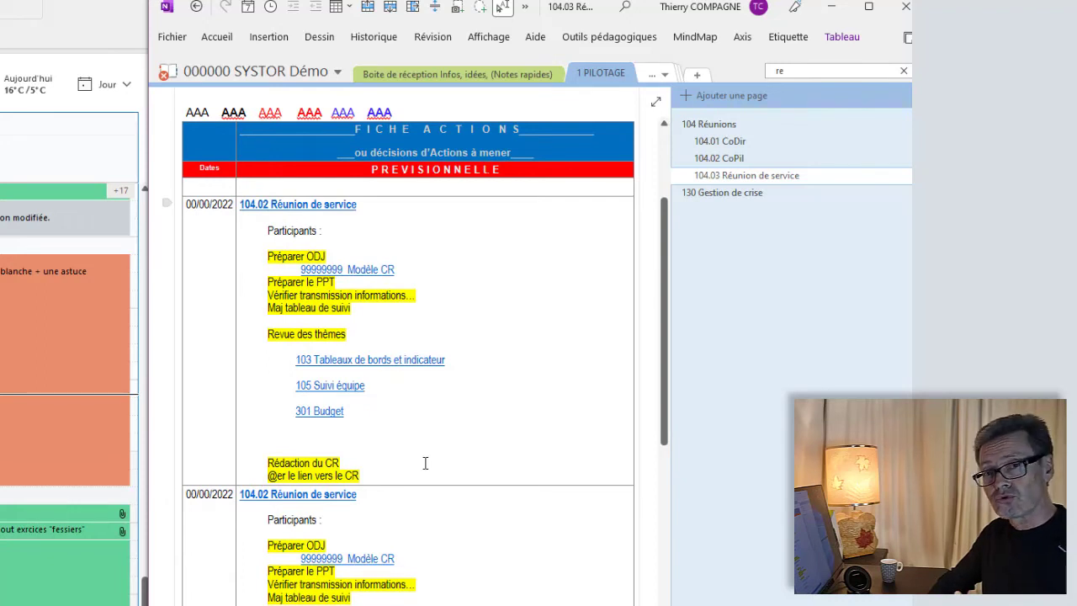
Set the date of the lower 00/00/2022 meeting row to 28/02/2022 and select its Revue des thèmes block.
scroll(429, 436, "down", 2)
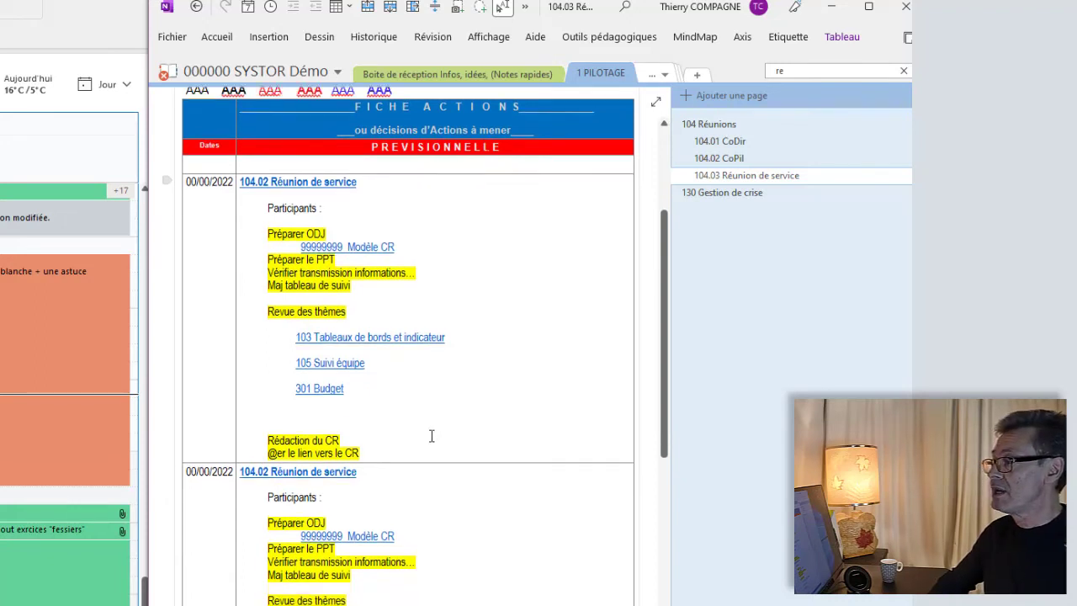
left_click_drag(186, 421, 194, 419)
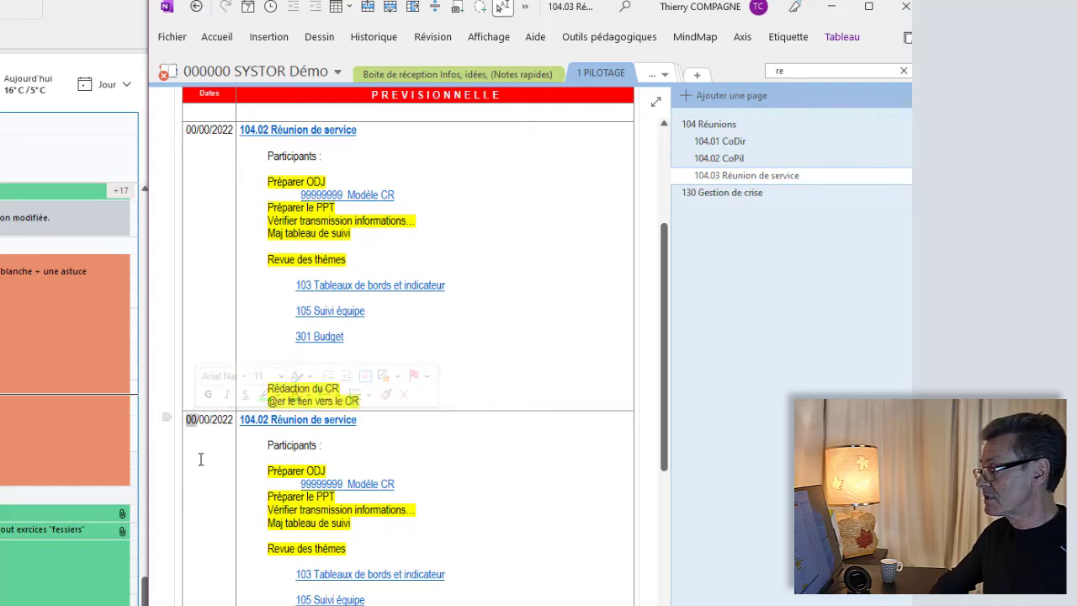
left_click_drag(210, 422, 196, 422)
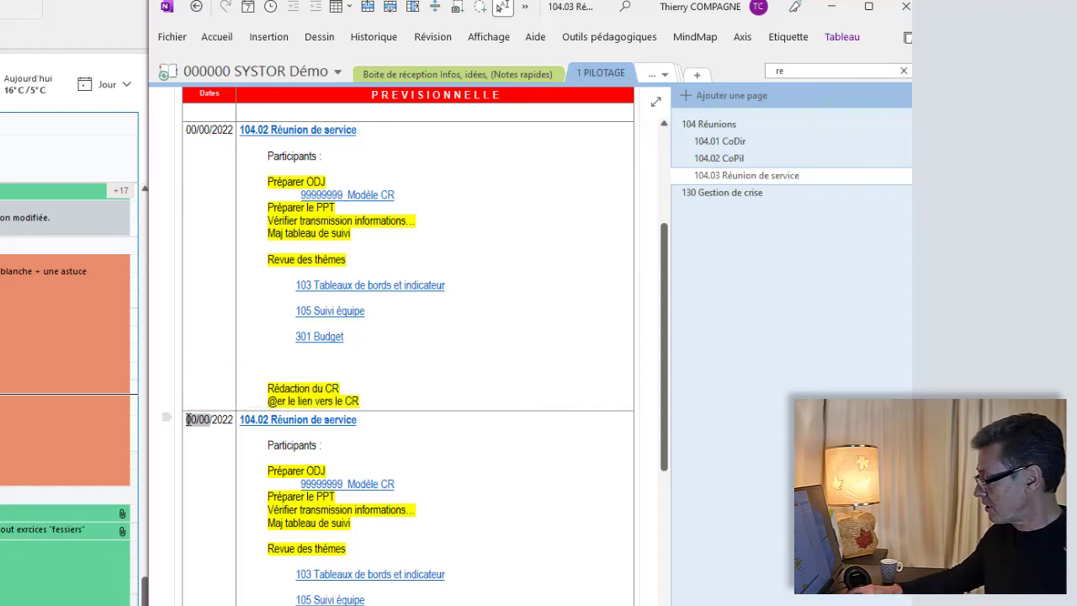
type("28/02")
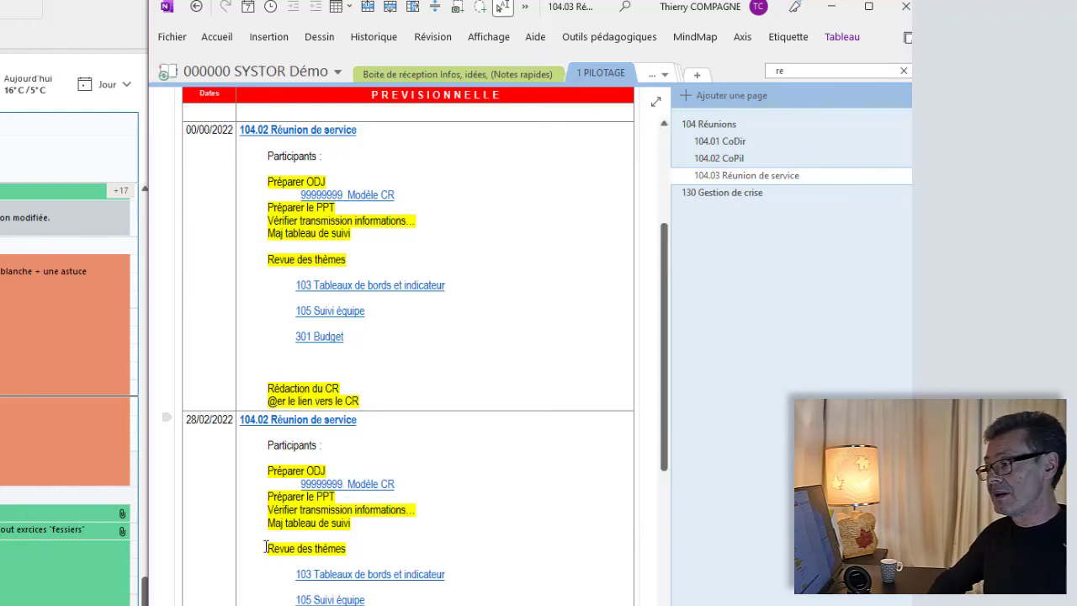
left_click_drag(265, 547, 380, 605)
Open the 220000 Codir ordre du jour email template attached under Préparer l'ODJ on the 104.01 CoDir page, review it and close it.
scroll(380, 438, "down", 2)
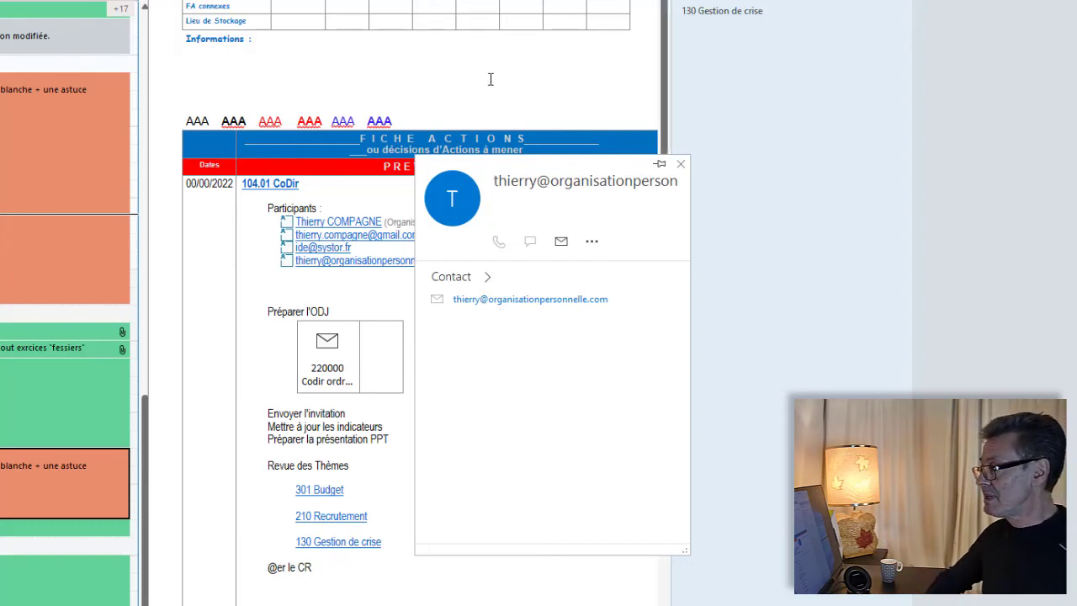
scroll(491, 79, "down", 3)
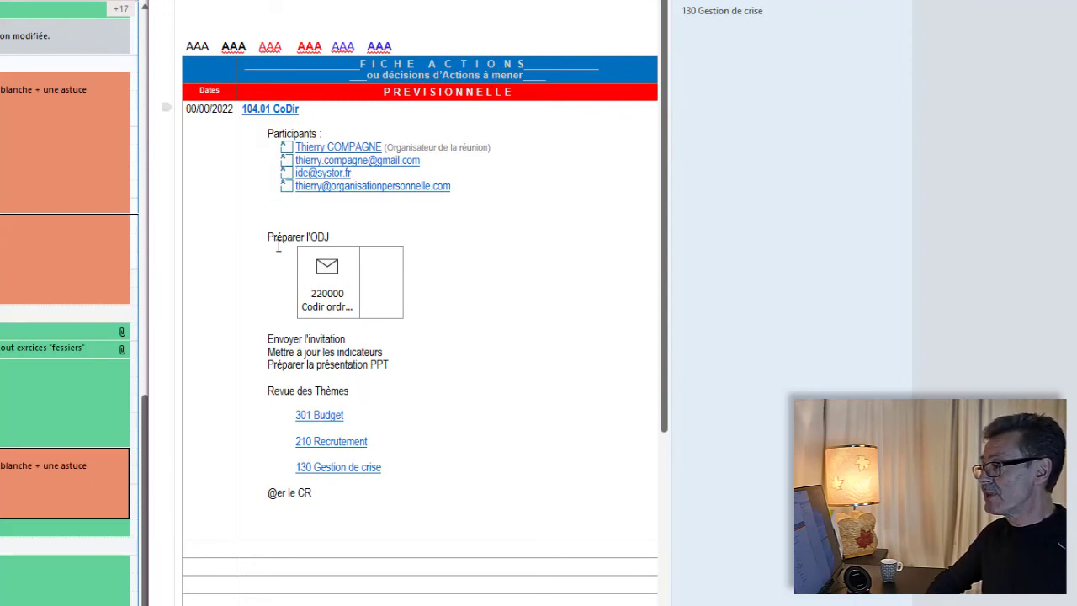
right_click(326, 269)
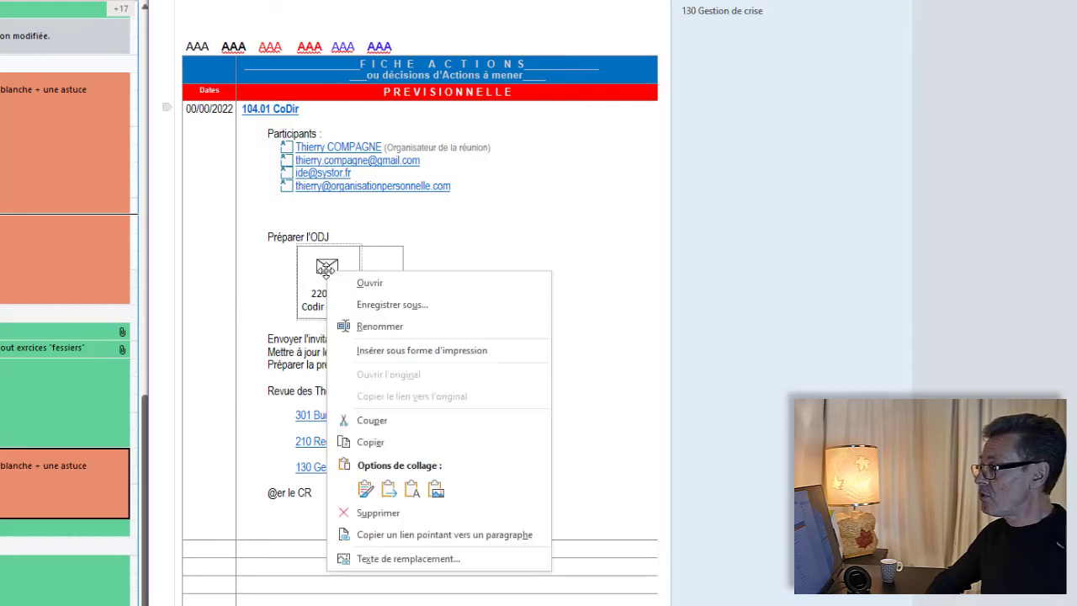
left_click(368, 291)
scroll(375, 410, "up", 2)
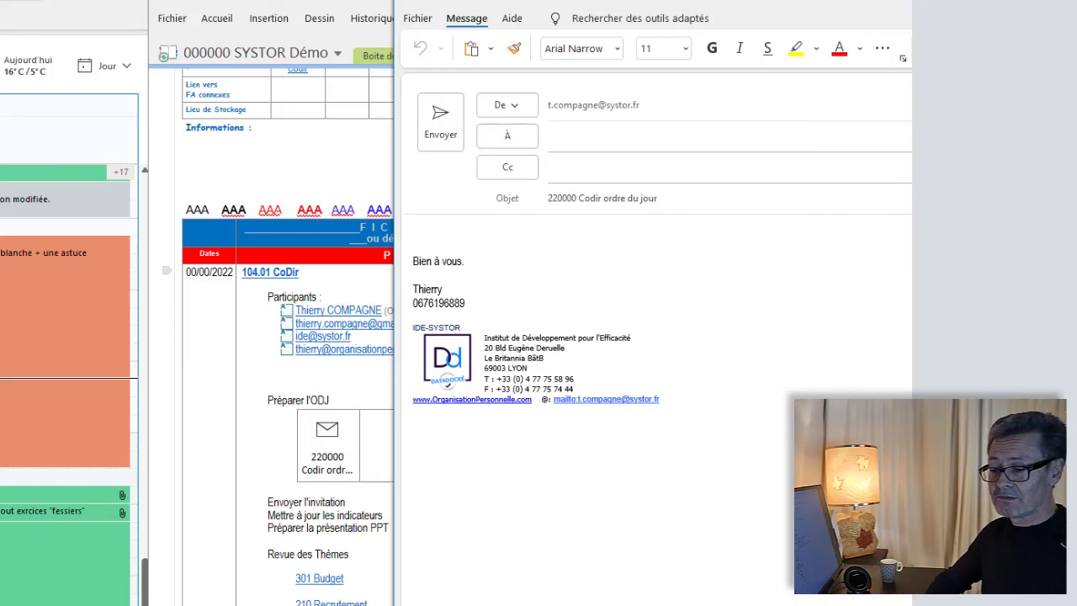
key("Escape")
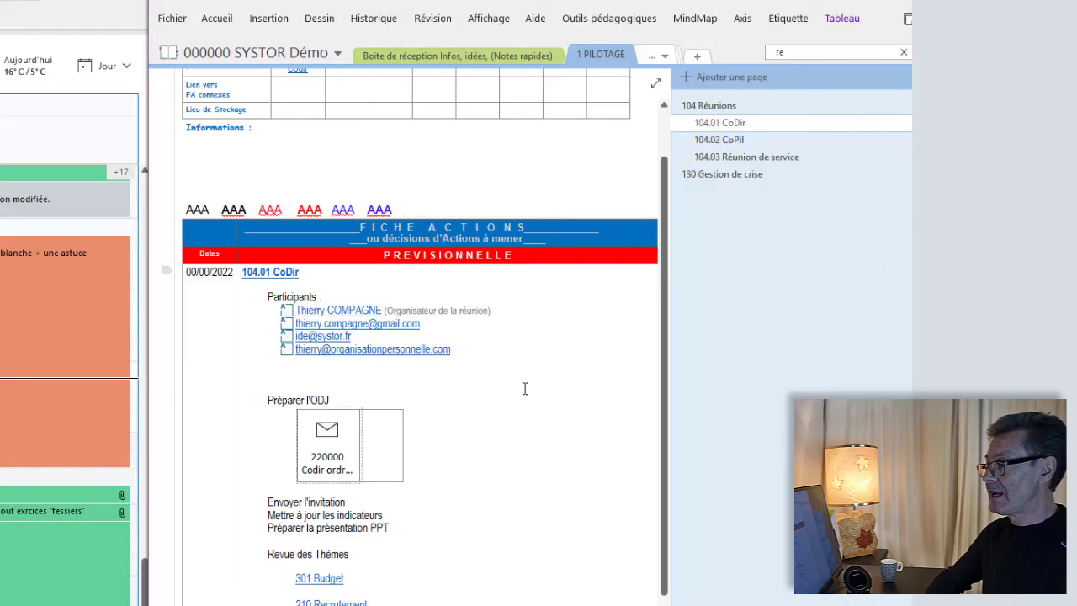